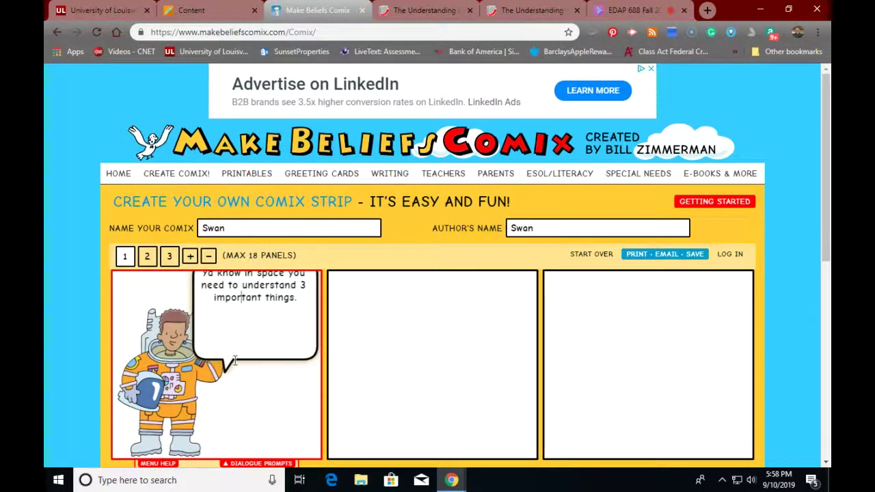
Reposition the speech balloon so its text fits inside the first panel, and move the astronaut lower beside it
left_click(254, 407)
mouse_move(266, 344)
left_mouse_down()
mouse_move(262, 358)
mouse_move(272, 352)
left_mouse_up()
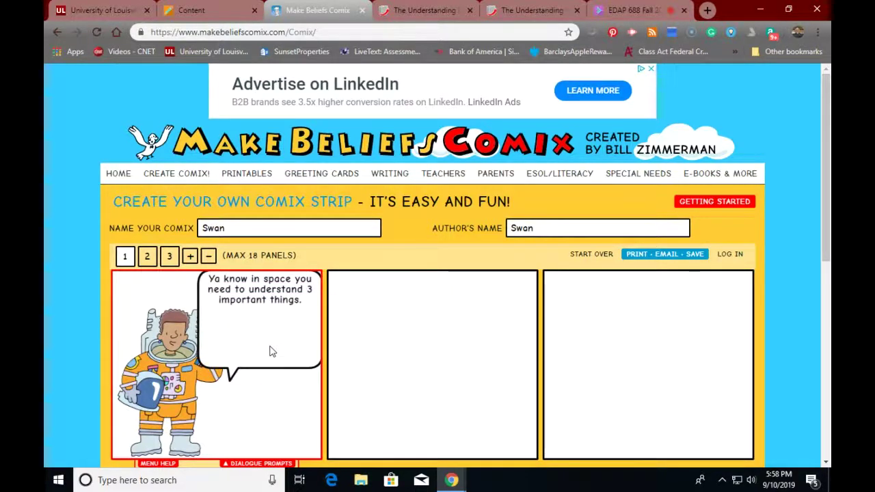
left_click_drag(179, 362, 172, 385)
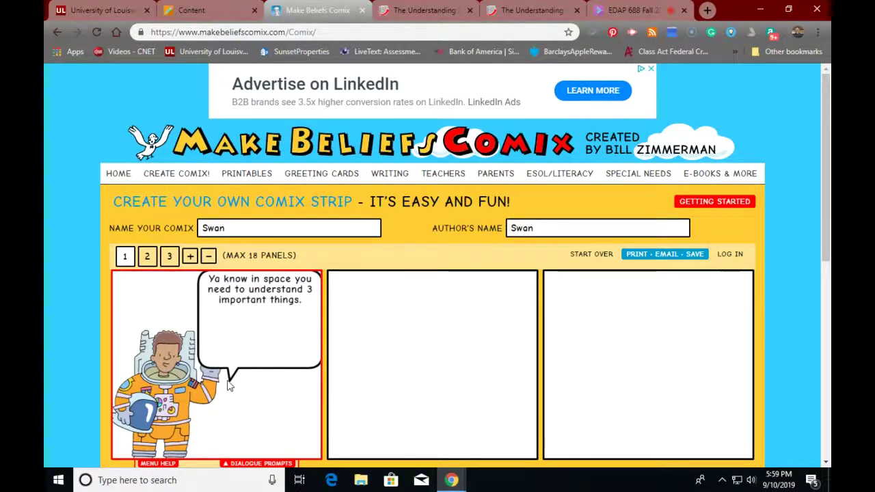
scroll(229, 386, "down", 1)
scroll(229, 387, "up", 1)
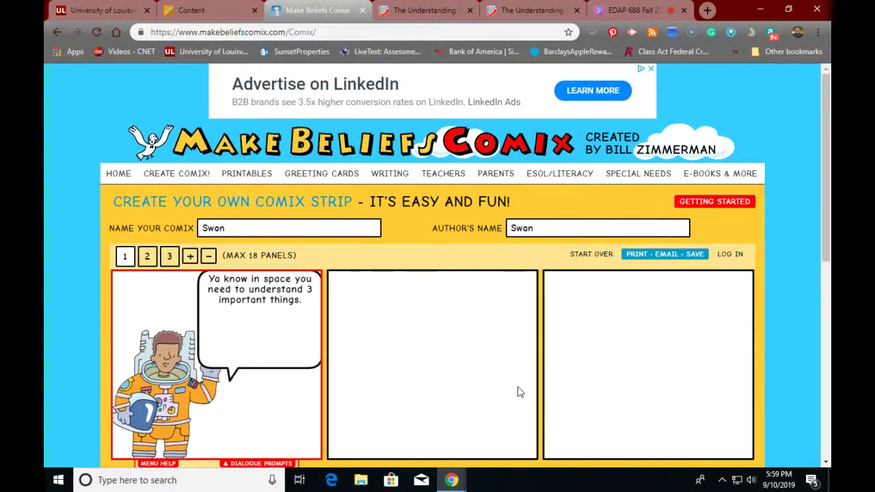
Save the comic to disk as a PNG image in Downloads, naming the file with the author's surname followed by "Comic"
left_click(695, 254)
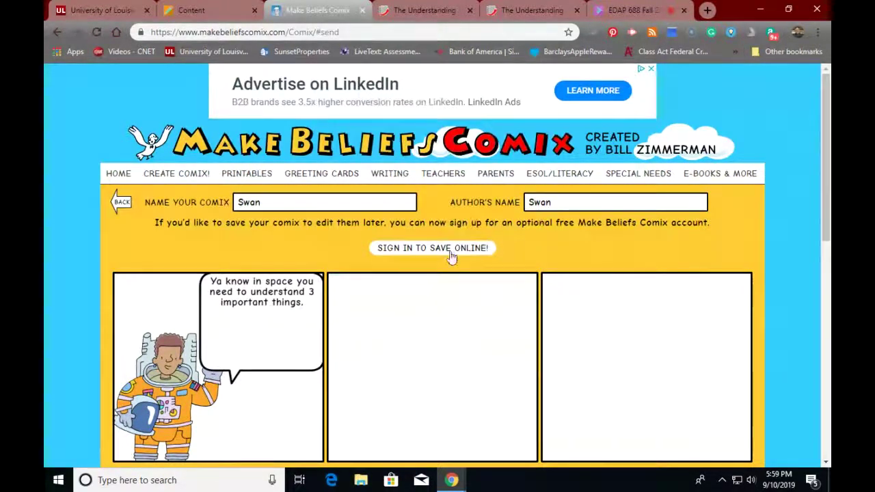
scroll(434, 293, "down", 2)
scroll(435, 294, "down", 1)
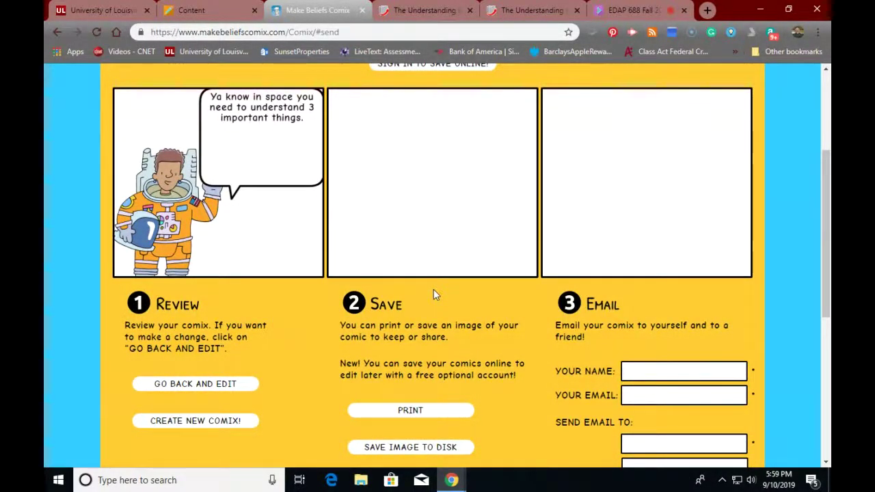
scroll(434, 293, "down", 2)
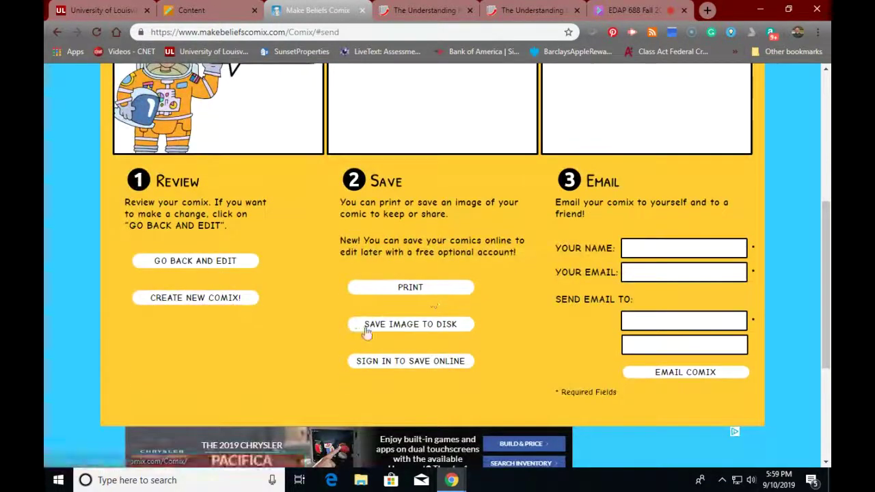
left_click(402, 327)
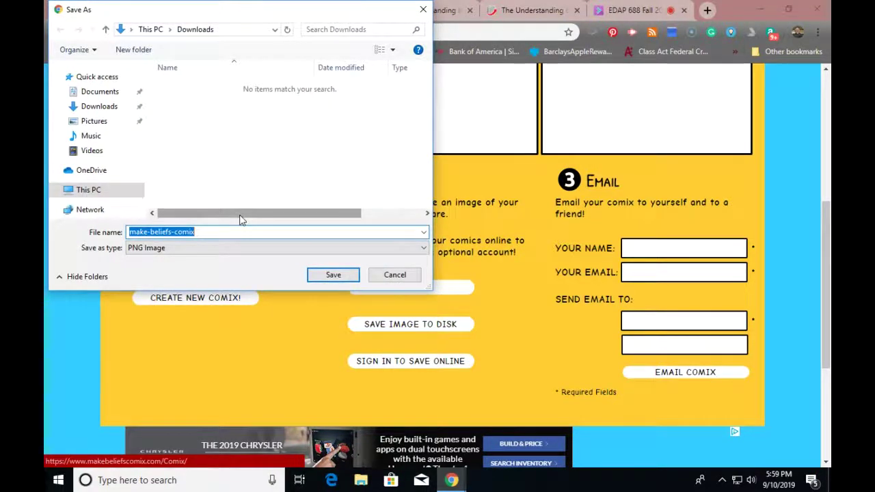
type("Sw")
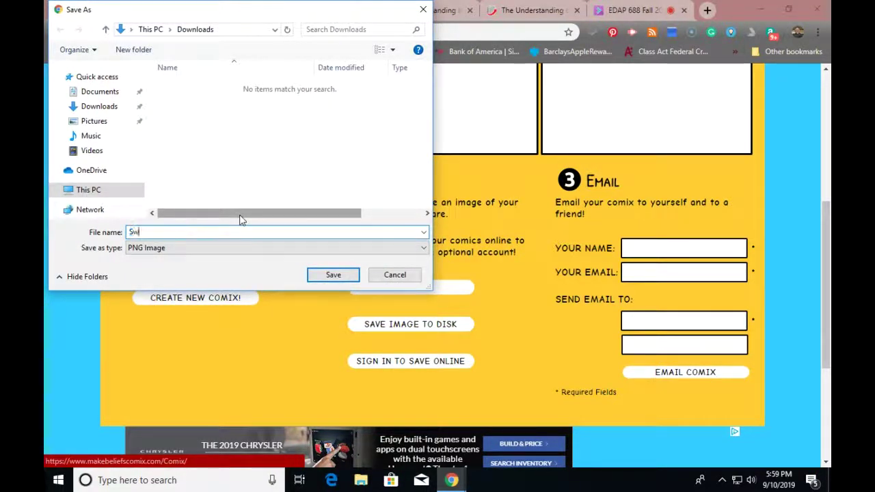
type("anComic")
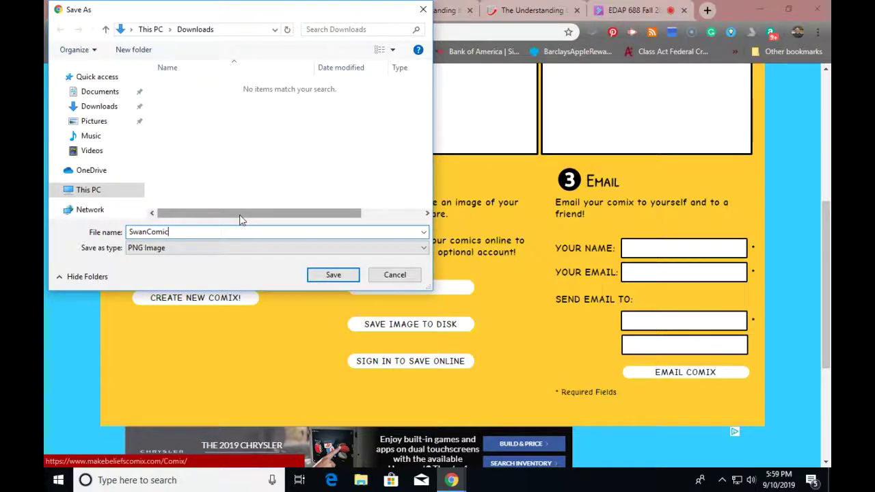
left_click(332, 275)
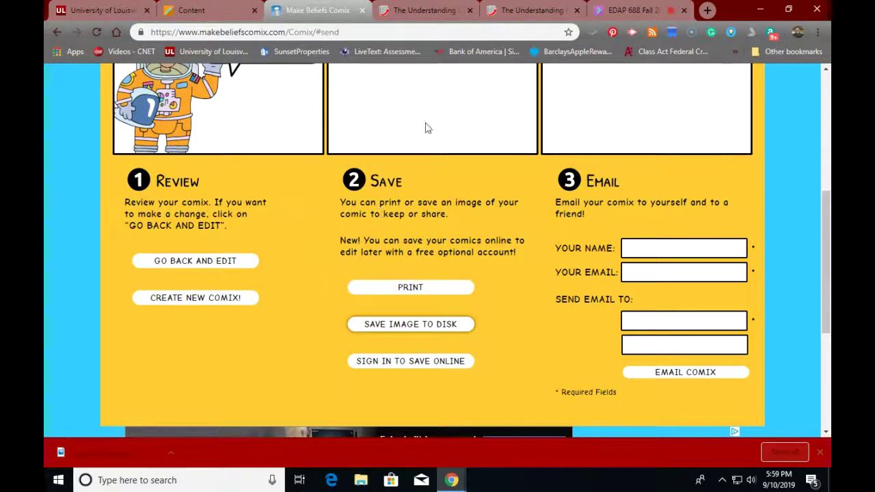
Switch to the EDAP 688-50 Blackboard course and open the assignment "Module 3: Understanding Understanding by Design (UBD)"
left_click(109, 10)
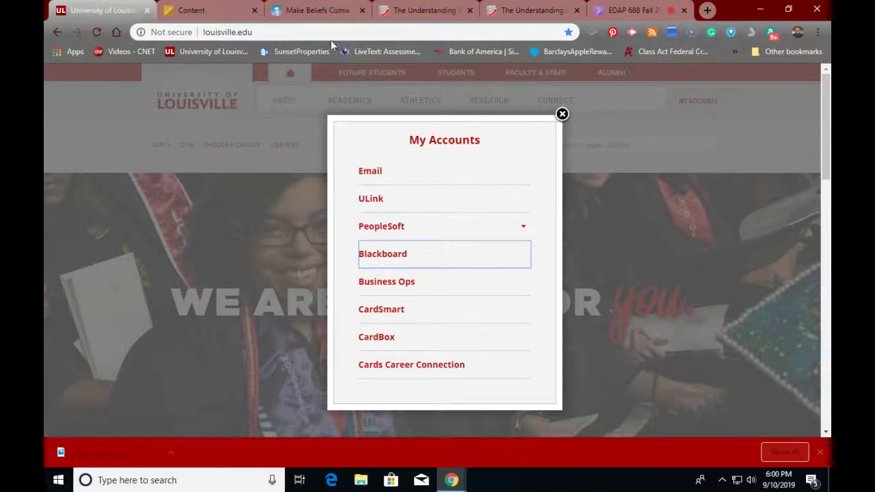
left_click(223, 9)
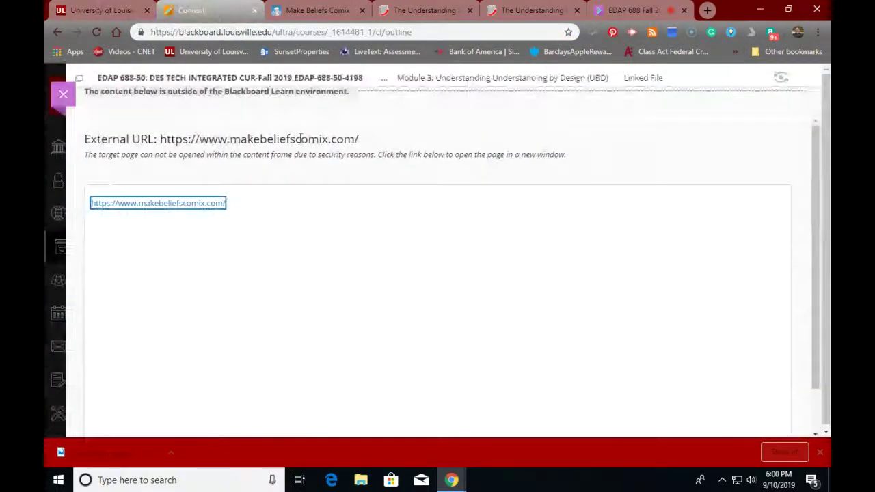
left_click(322, 80)
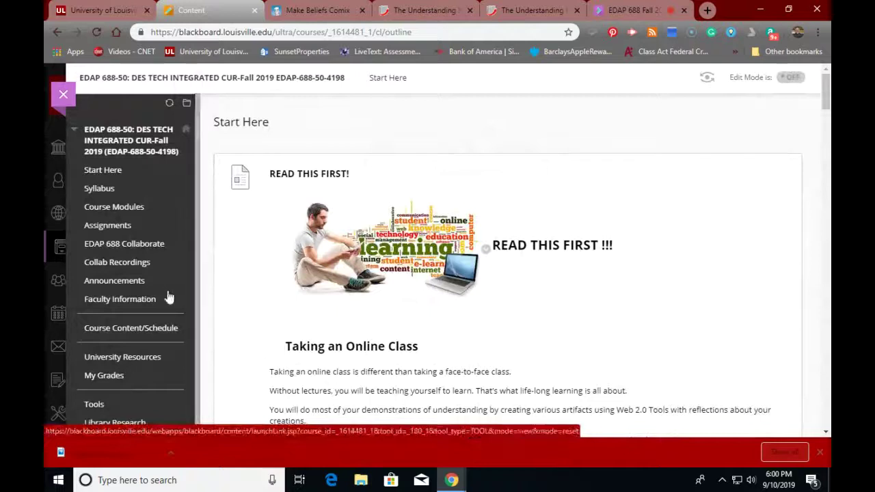
left_click(113, 229)
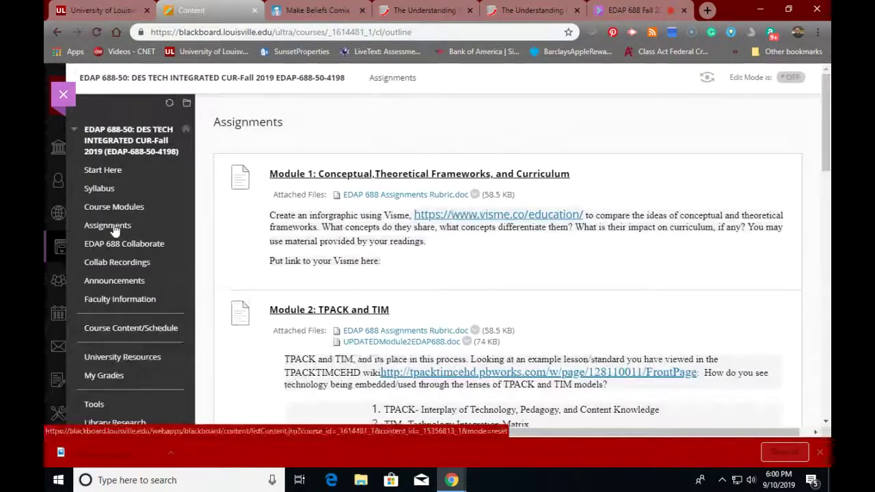
scroll(267, 320, "down", 5)
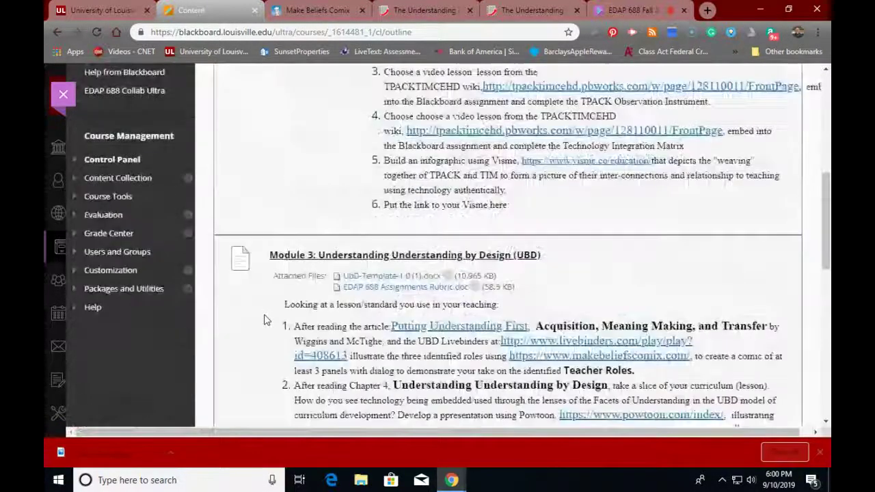
scroll(266, 320, "down", 2)
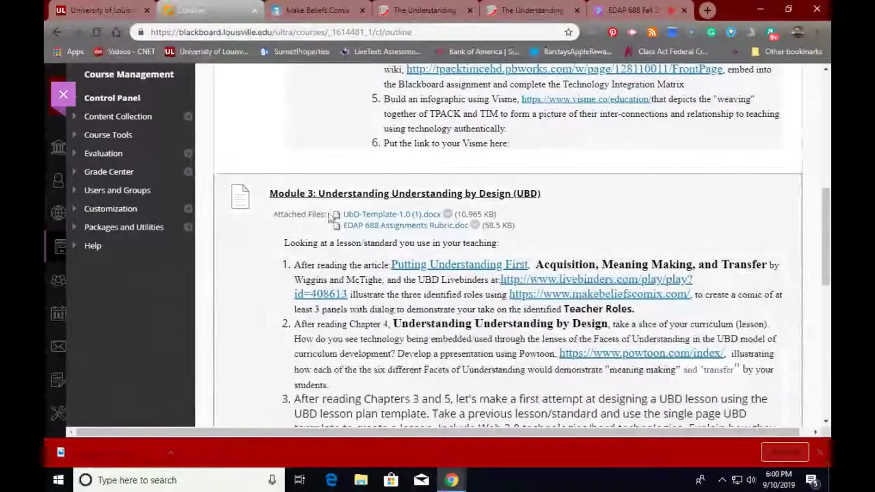
left_click(332, 194)
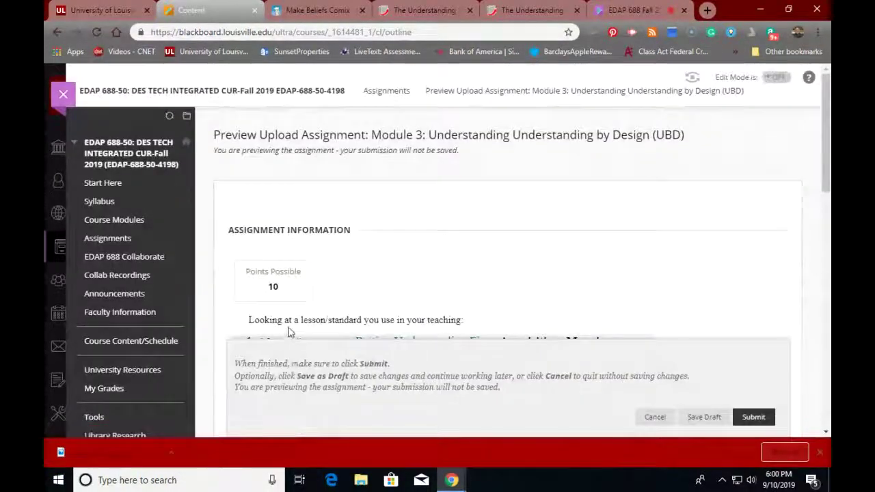
Open the written submission editor in the Module 3 assignment's submission section
scroll(288, 331, "down", 4)
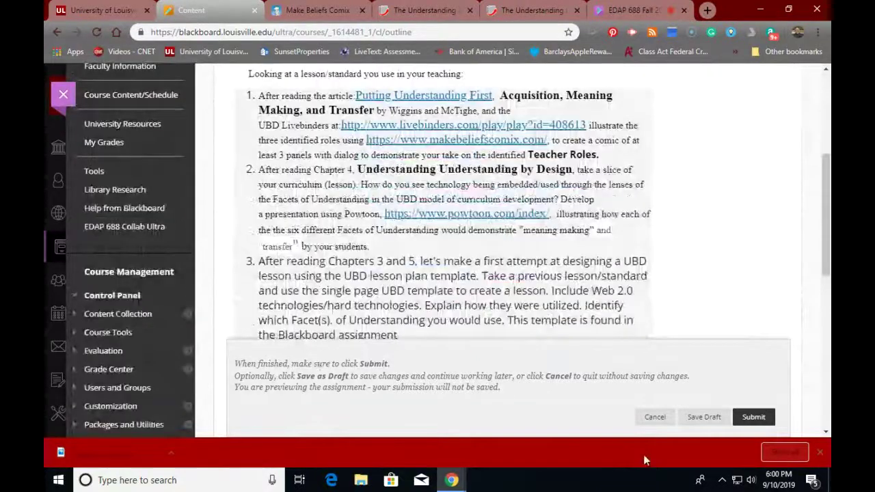
scroll(506, 328, "down", 3)
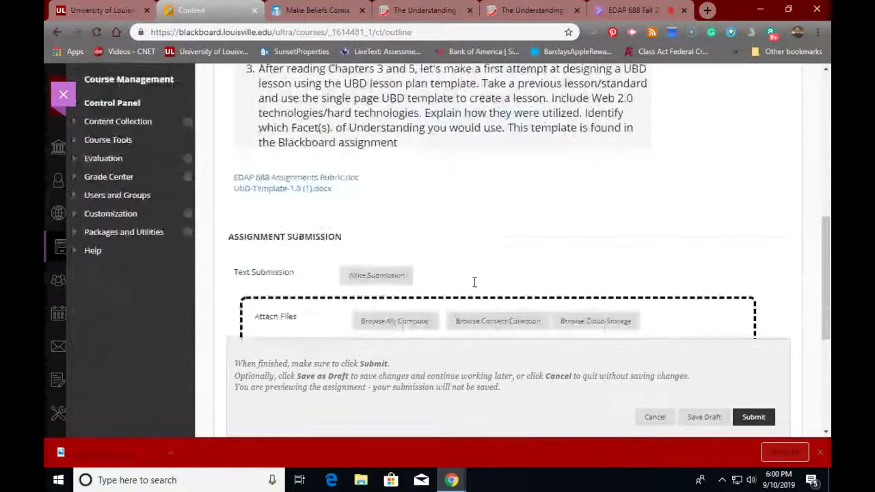
scroll(473, 286, "down", 4)
scroll(473, 287, "up", 2)
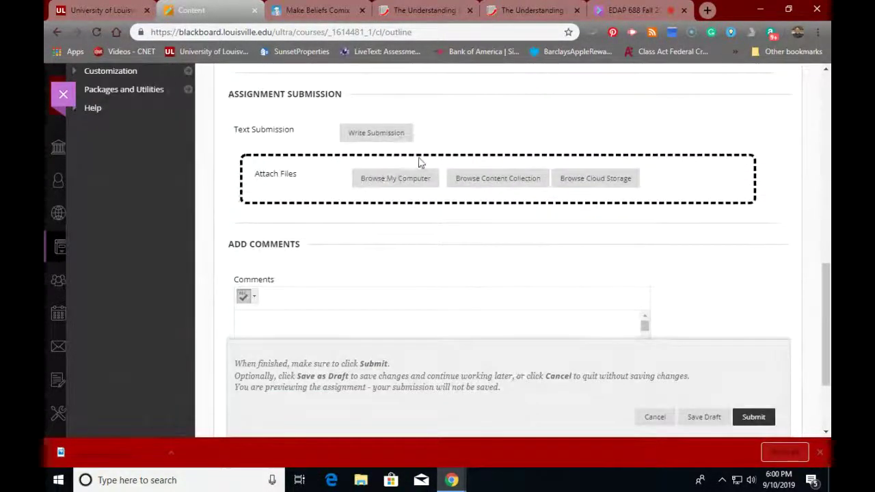
left_click(389, 134)
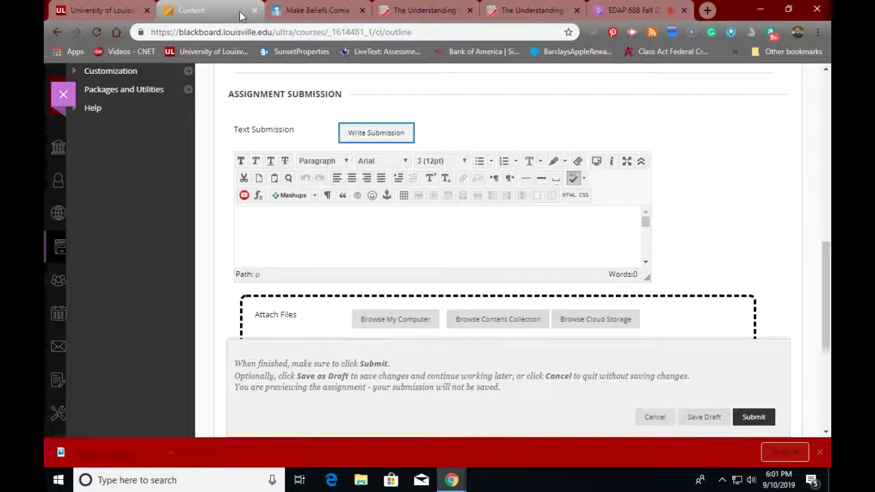
Copy the comic panel's image from Make Beliefs Comix and place the cursor in the Blackboard submission text box
left_click(314, 10)
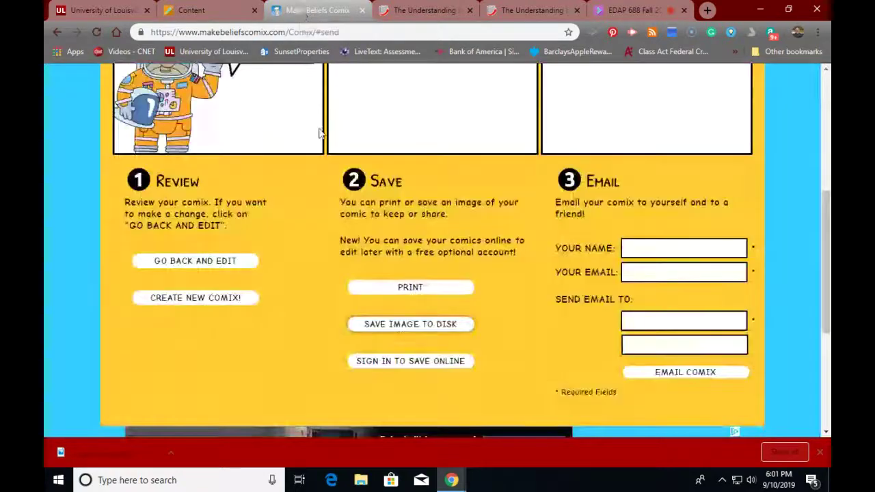
scroll(286, 141, "up", 3)
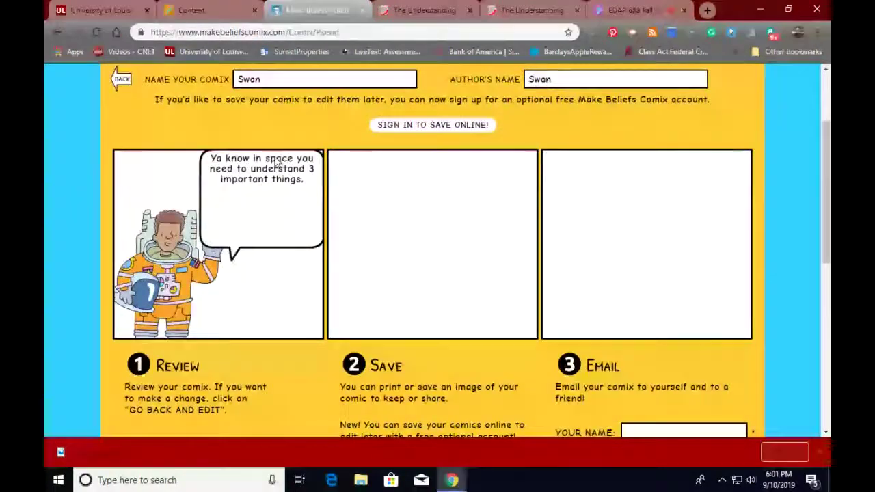
right_click(278, 208)
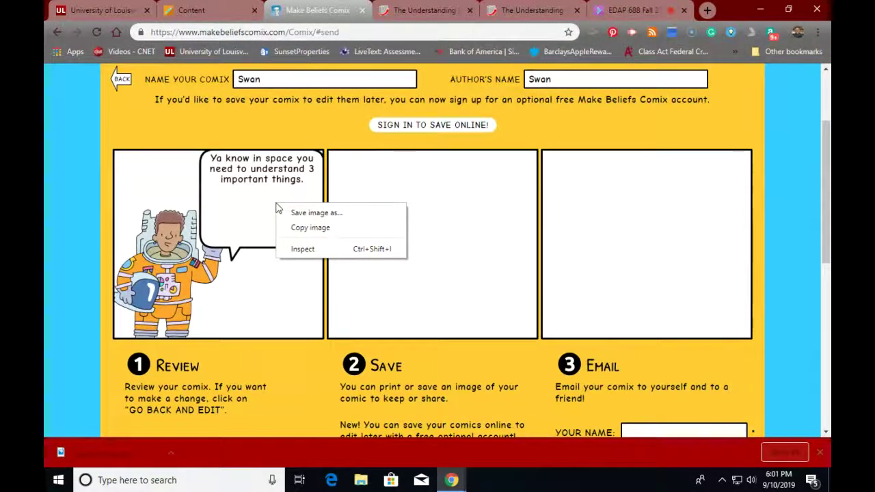
left_click(322, 232)
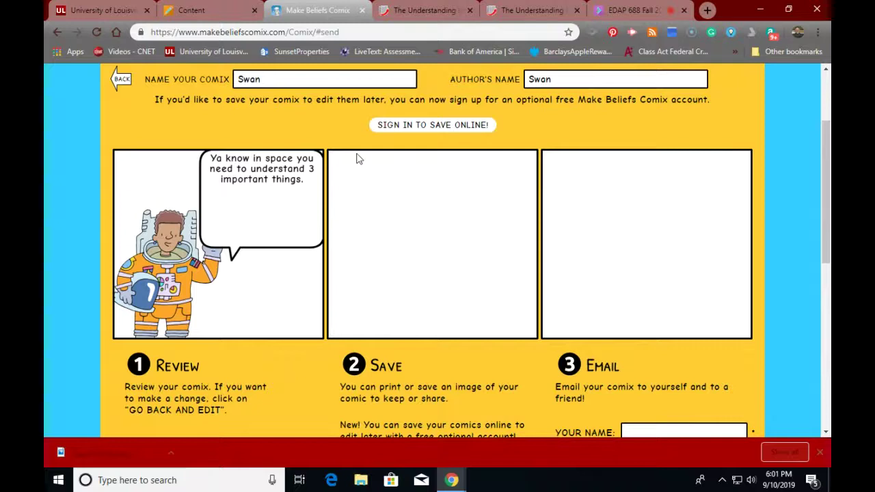
left_click(226, 15)
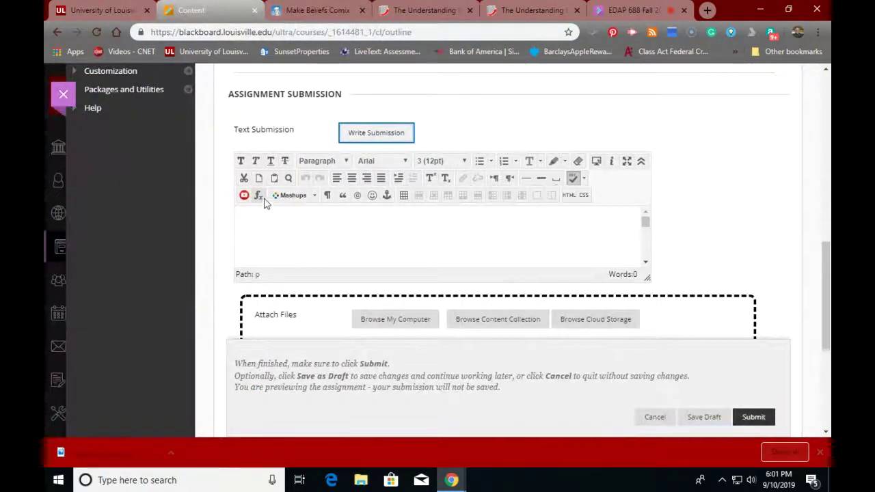
left_click(269, 227)
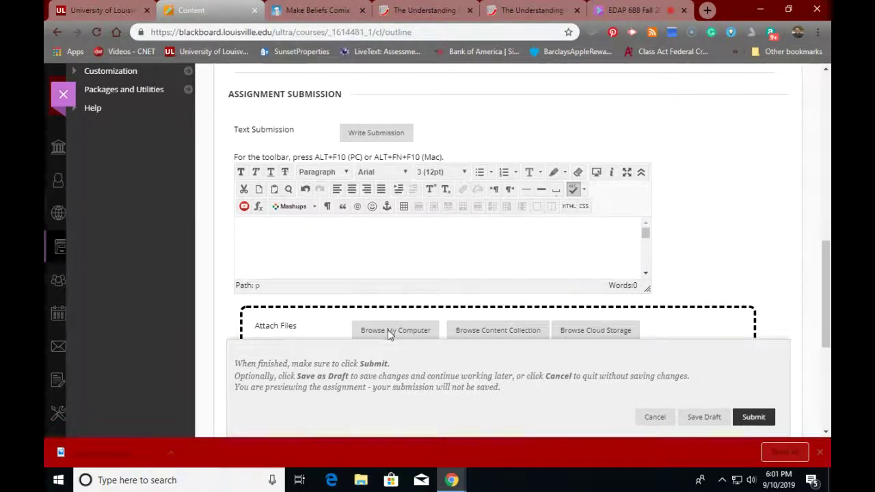
Attach the saved comic image from the computer's Downloads folder to the Module 3 submission and save it as a draft
scroll(387, 333, "down", 5)
scroll(400, 278, "up", 3)
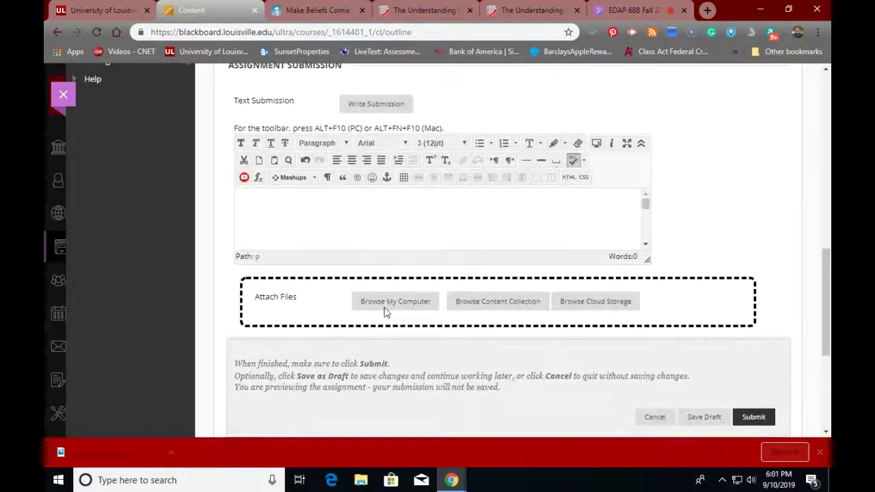
left_click(384, 307)
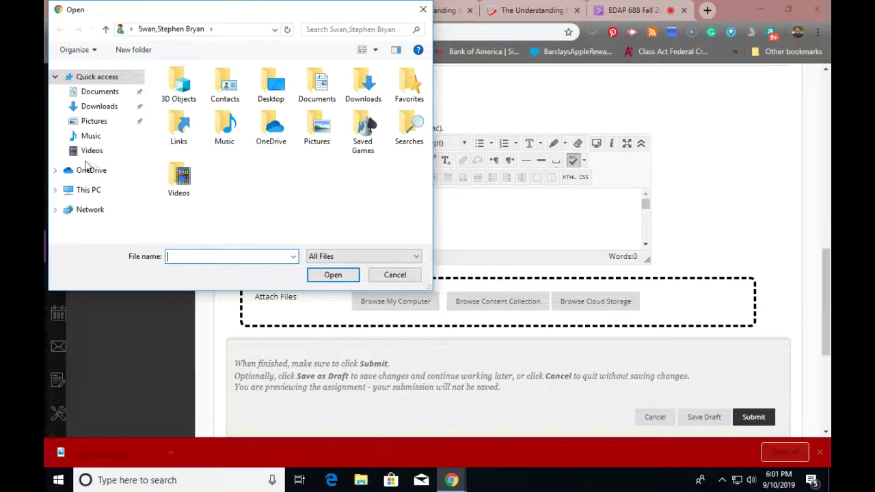
double_click(270, 86)
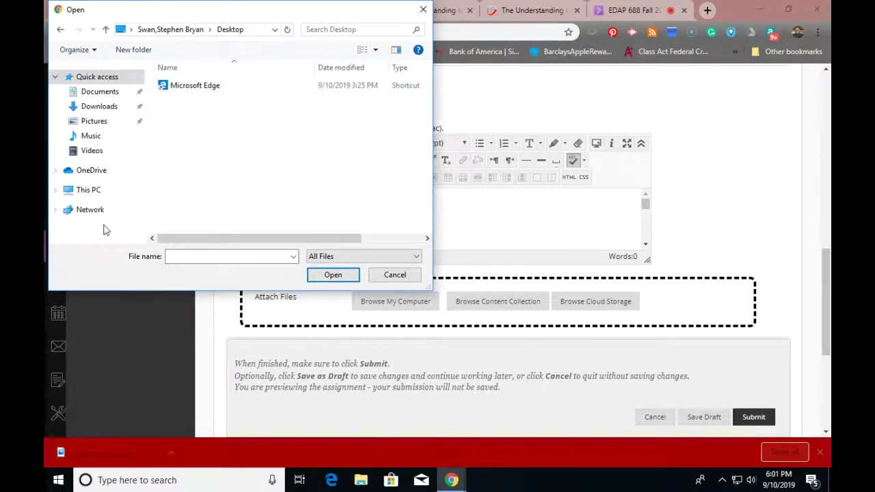
left_click(100, 108)
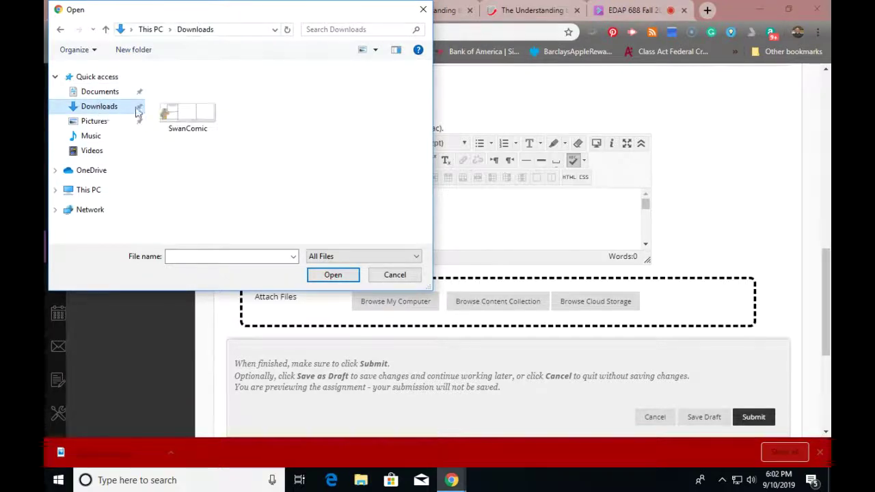
left_click(176, 115)
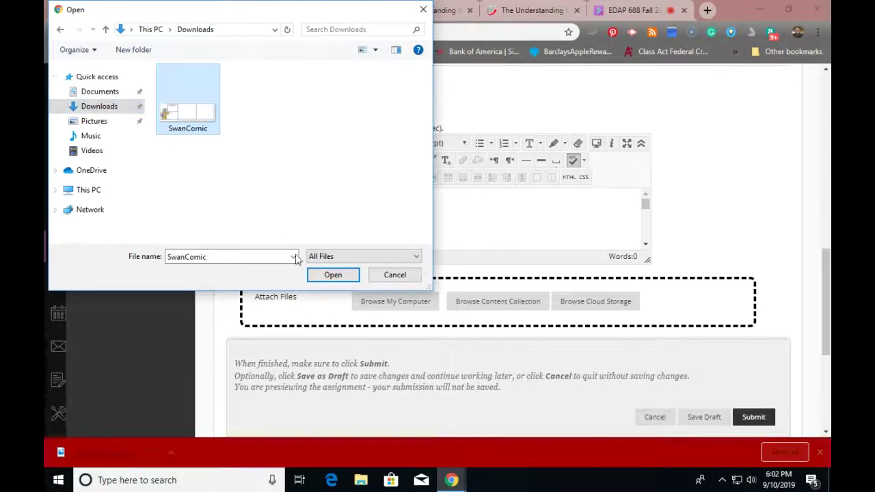
left_click(331, 275)
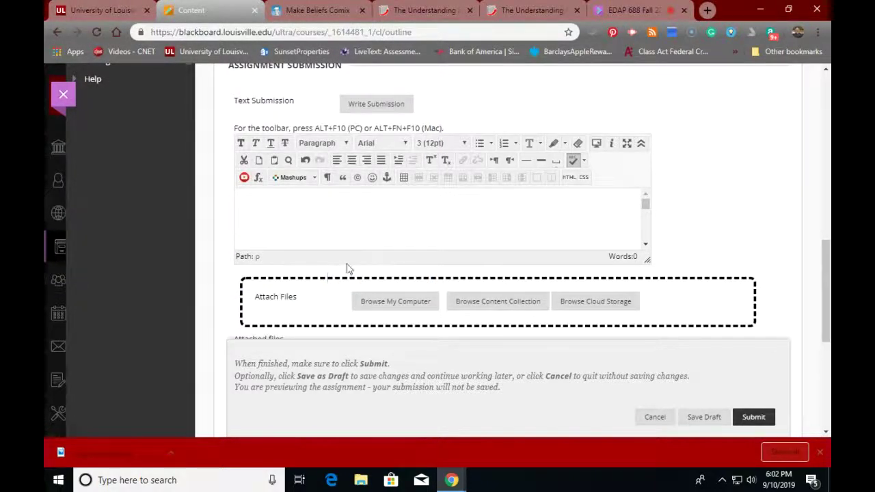
scroll(346, 268, "up", 1)
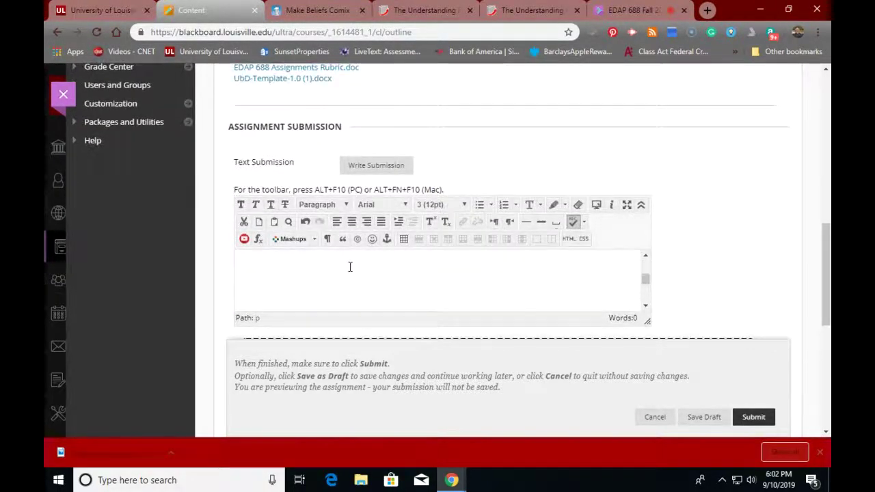
left_click(693, 420)
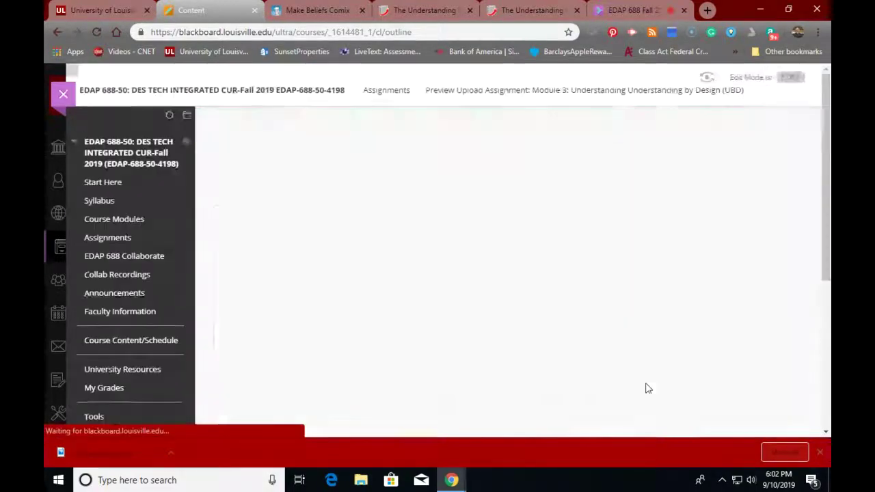
Go to the Module 3 assignment's comments section and place the cursor at the start of the Comments box
scroll(437, 304, "down", 10)
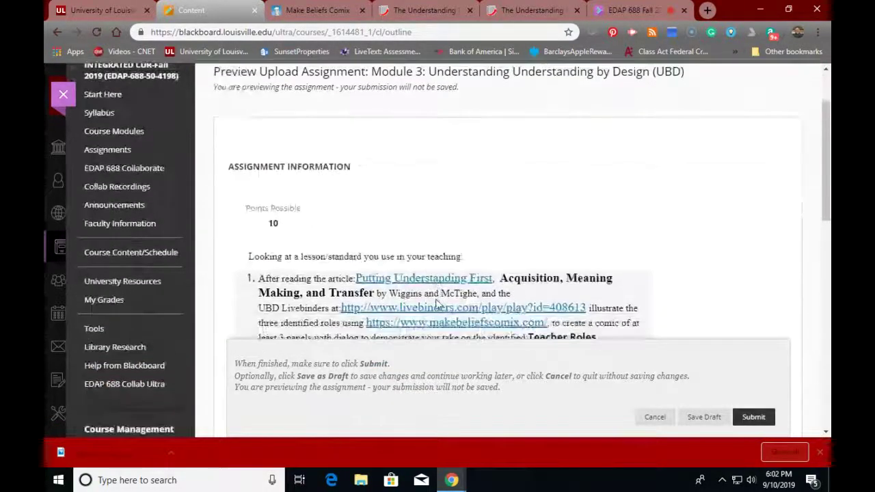
scroll(437, 301, "down", 5)
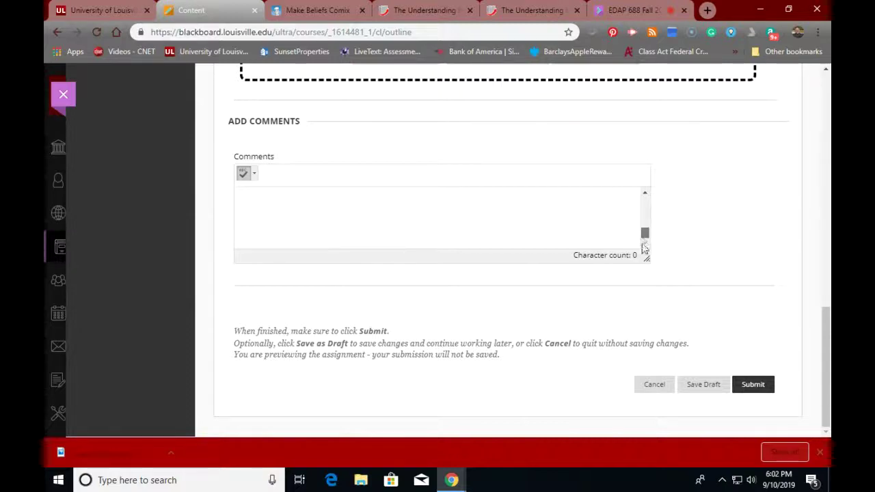
left_click_drag(643, 210, 641, 183)
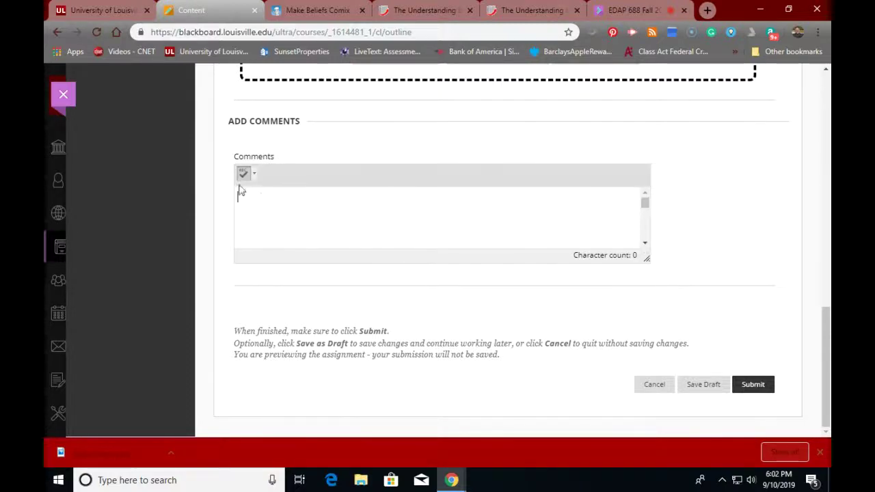
Attach SwanComic from the computer's Downloads folder to the Module 3 submission and save it as a draft
scroll(307, 217, "up", 3)
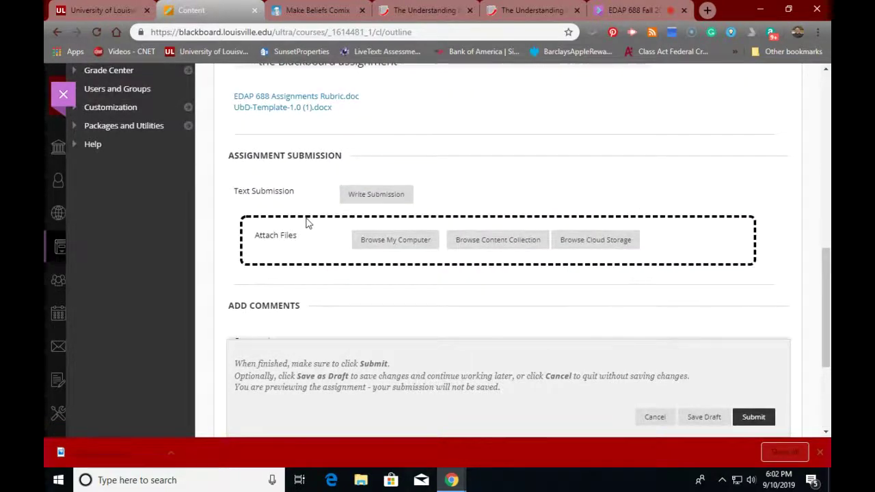
scroll(406, 260, "up", 2)
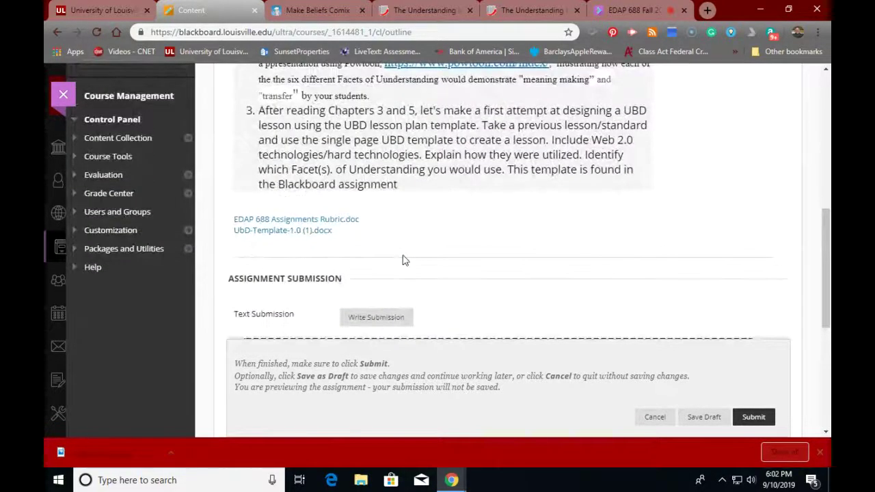
scroll(403, 260, "down", 3)
scroll(402, 260, "up", 1)
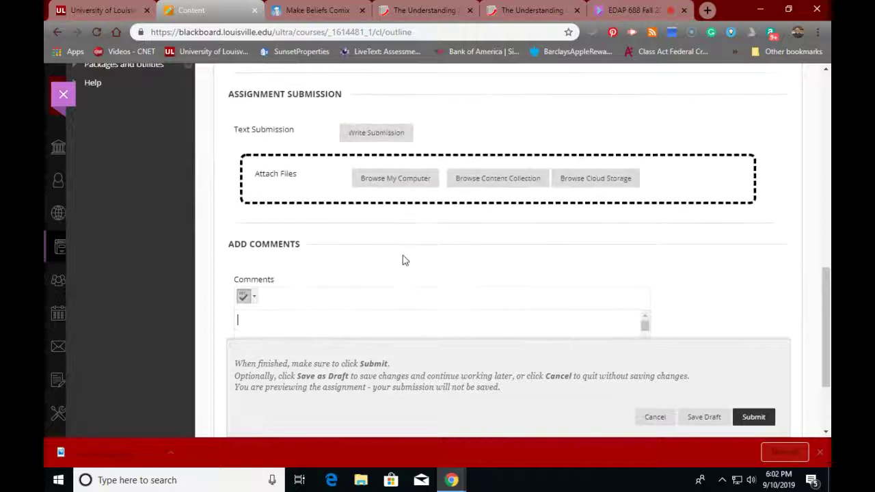
left_click(368, 182)
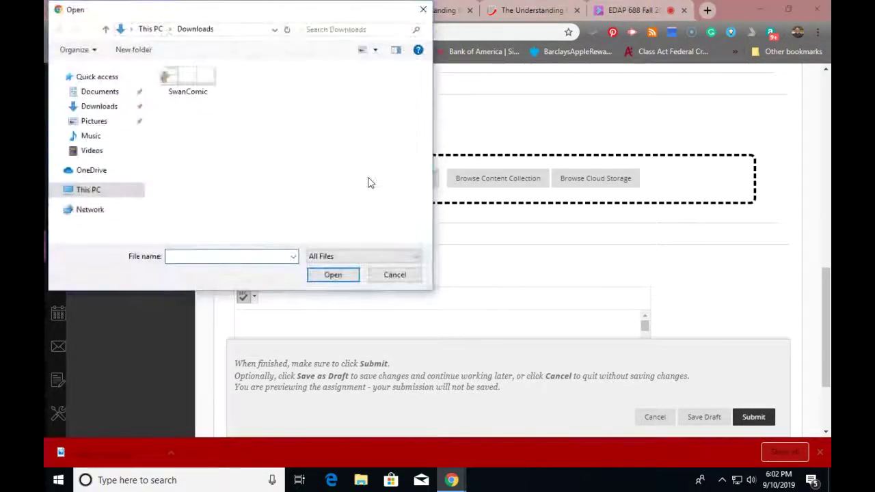
left_click(207, 81)
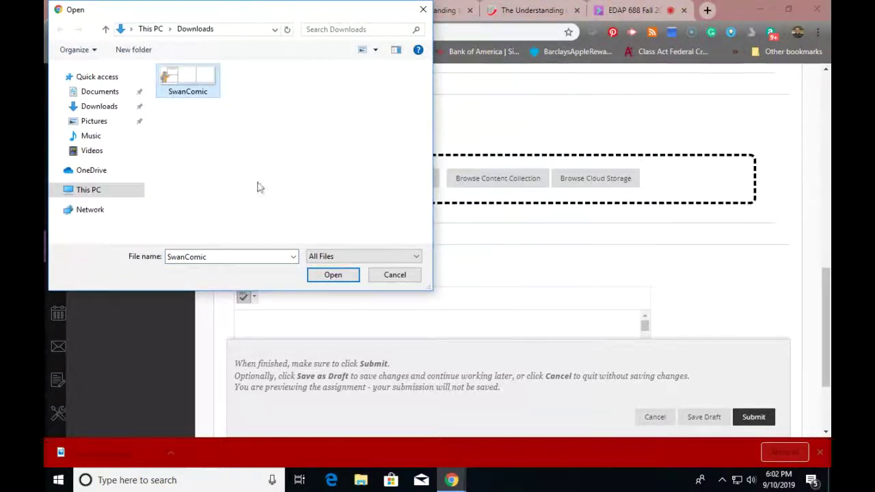
left_click(336, 277)
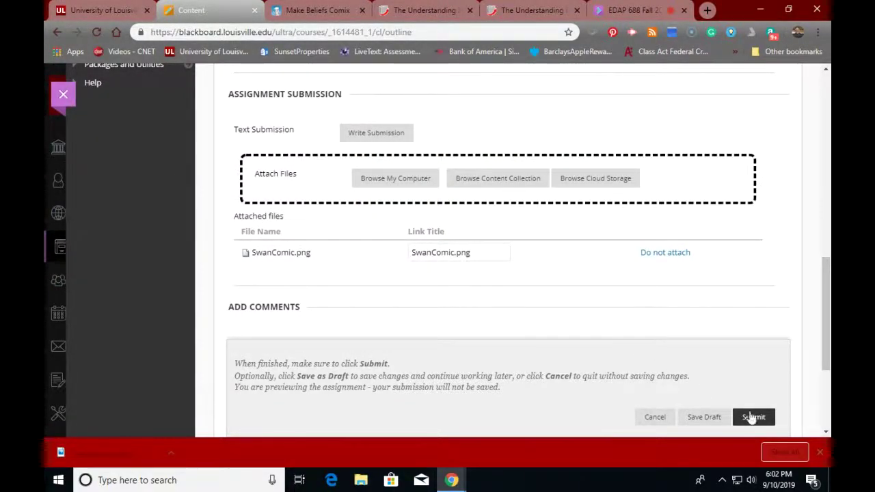
left_click(710, 422)
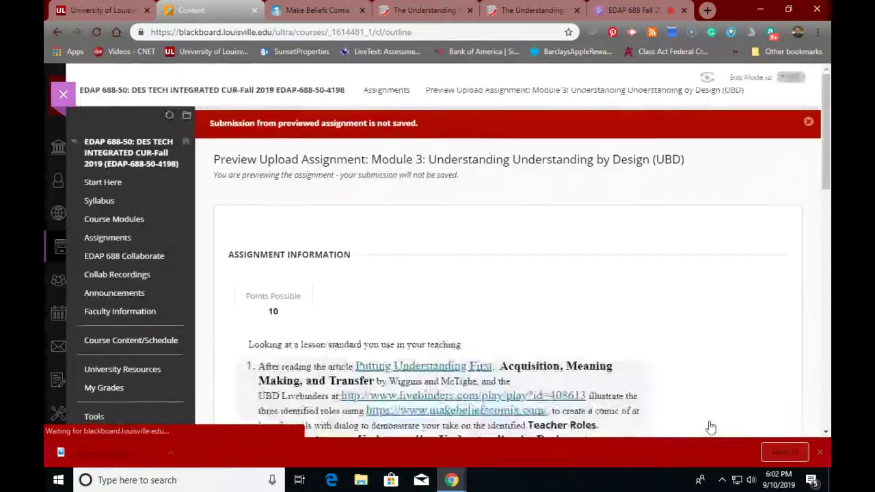
Place the cursor in the assignment's Comments box and cancel the Module 3 submission
scroll(553, 360, "down", 3)
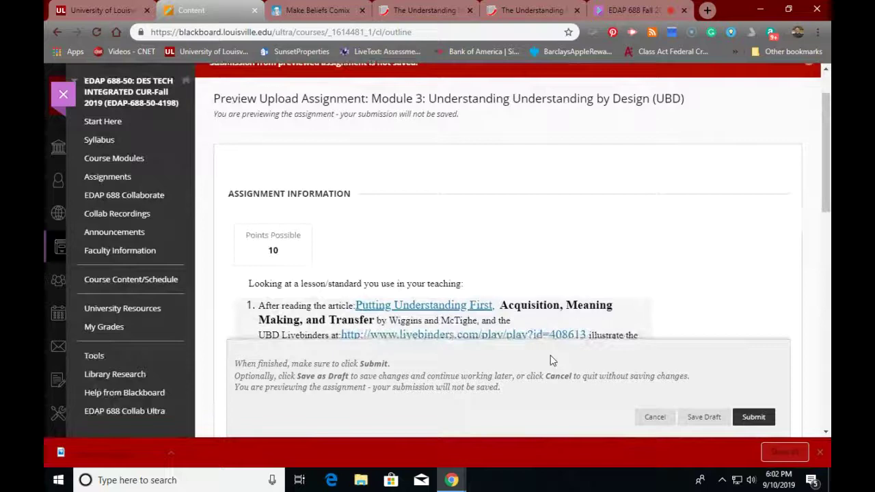
scroll(553, 360, "down", 5)
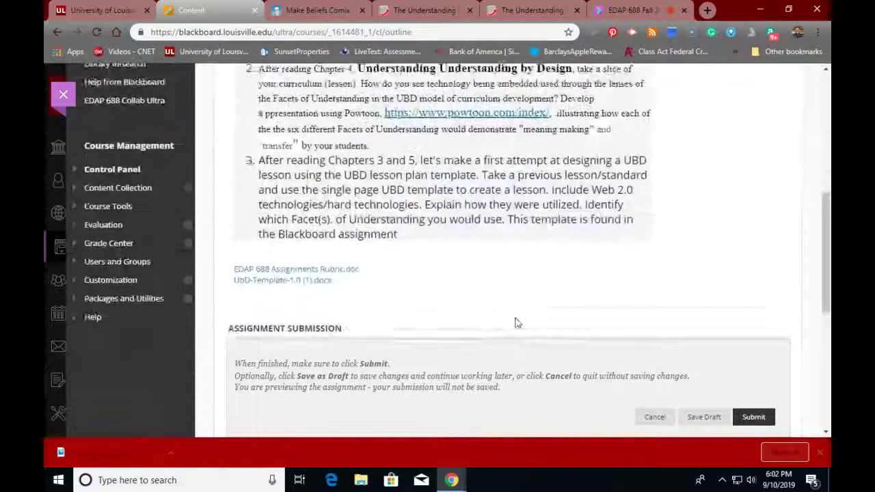
scroll(516, 322, "down", 4)
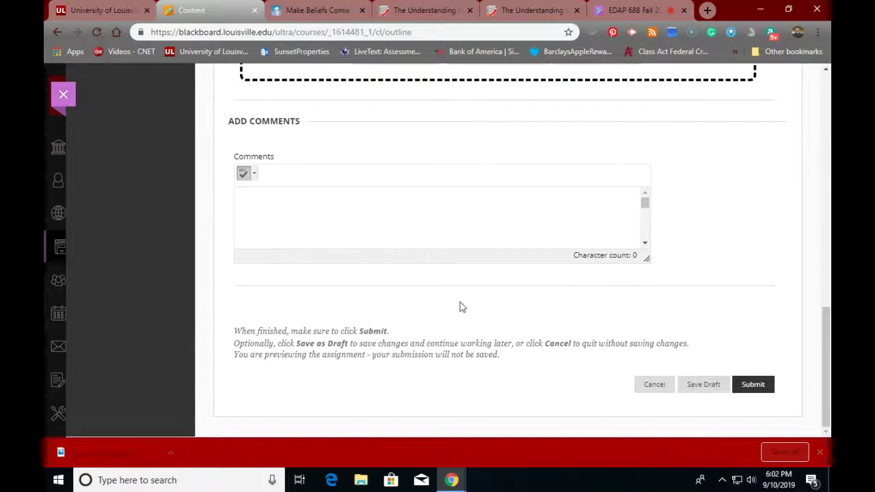
left_click(270, 209)
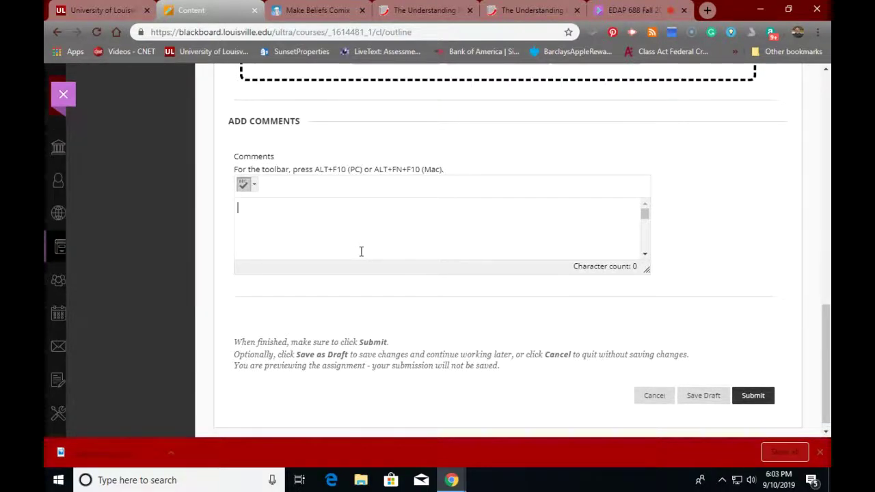
scroll(430, 276, "up", 2)
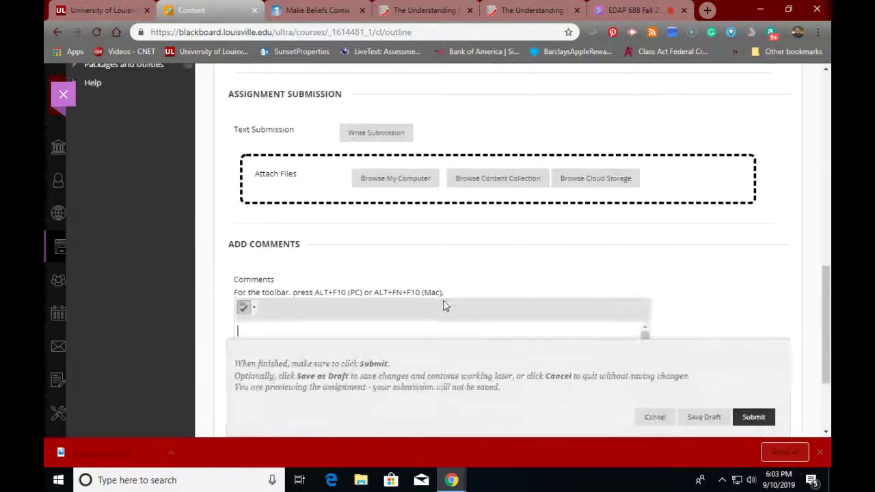
left_click(653, 417)
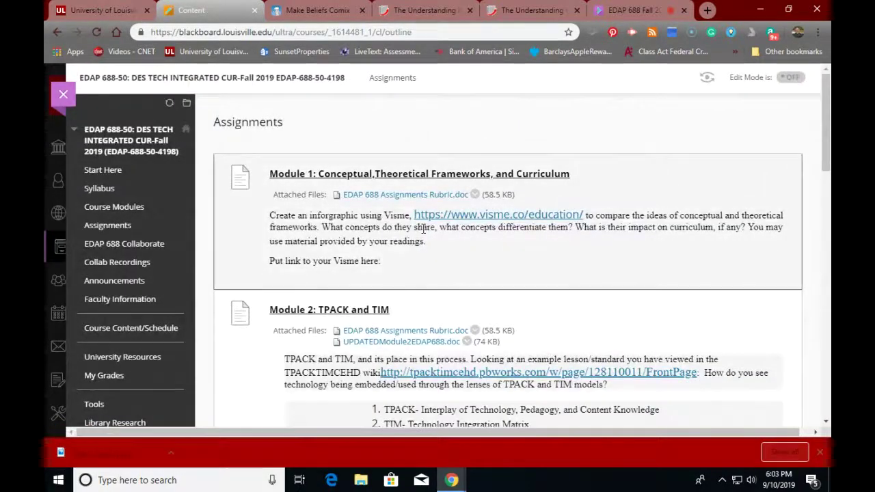
Review the instructions for the Module 1, 2 and 3 assignments in the Assignments list
scroll(424, 229, "down", 3)
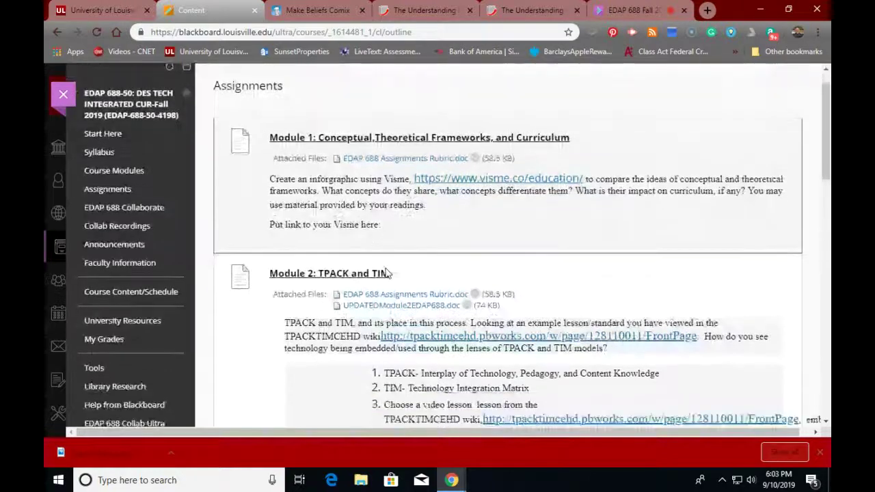
scroll(386, 272, "down", 4)
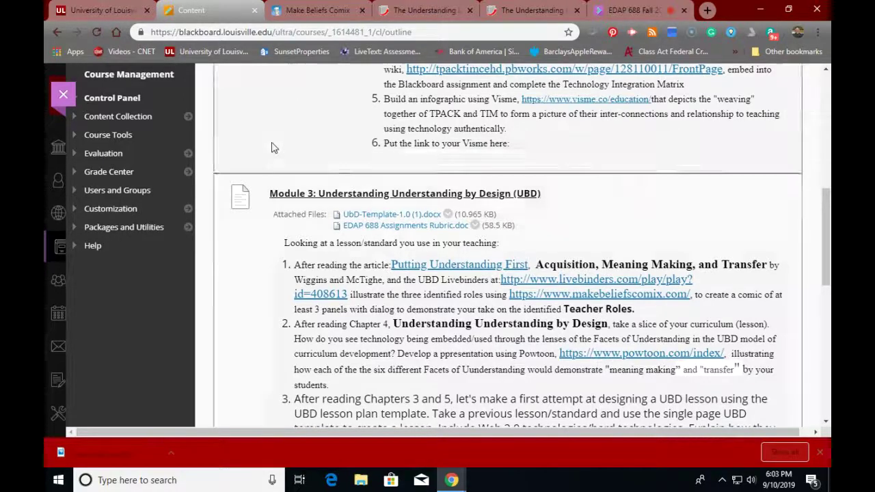
scroll(241, 271, "up", 2)
scroll(241, 271, "up", 4)
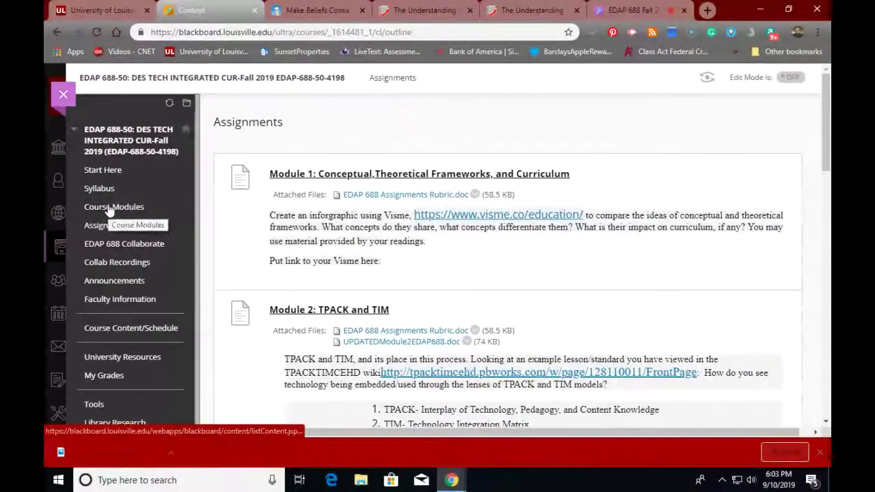
Open the course's Collab Recordings page and look through the listed recordings
left_click(233, 84)
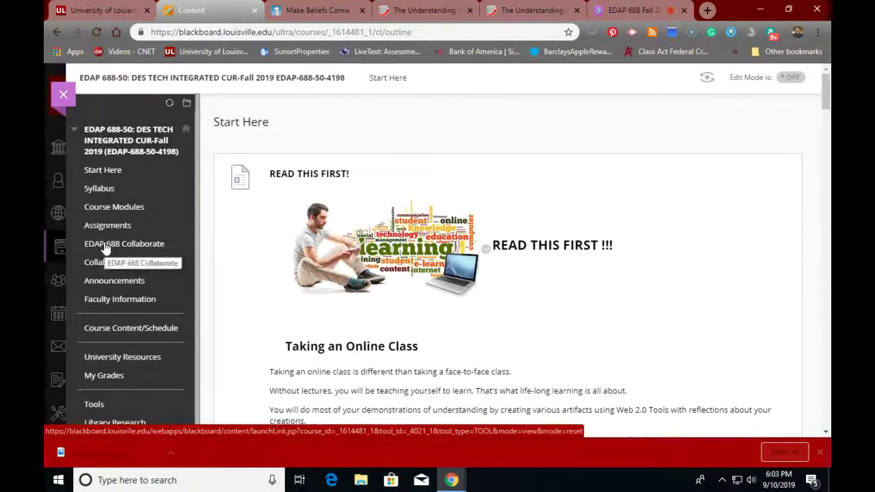
left_click(108, 267)
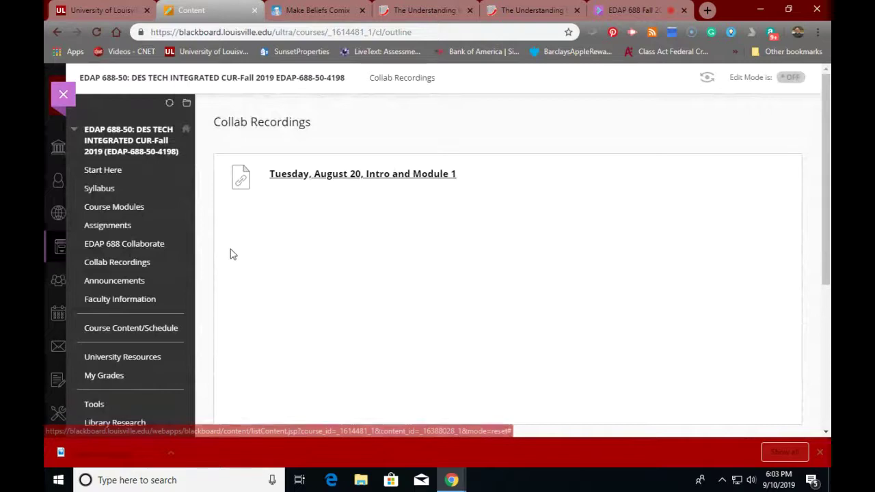
scroll(250, 255, "down", 5)
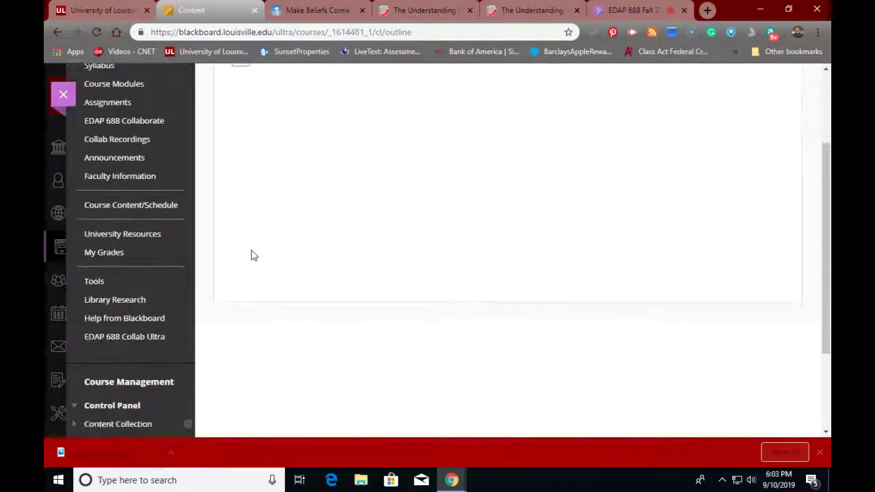
scroll(251, 256, "up", 5)
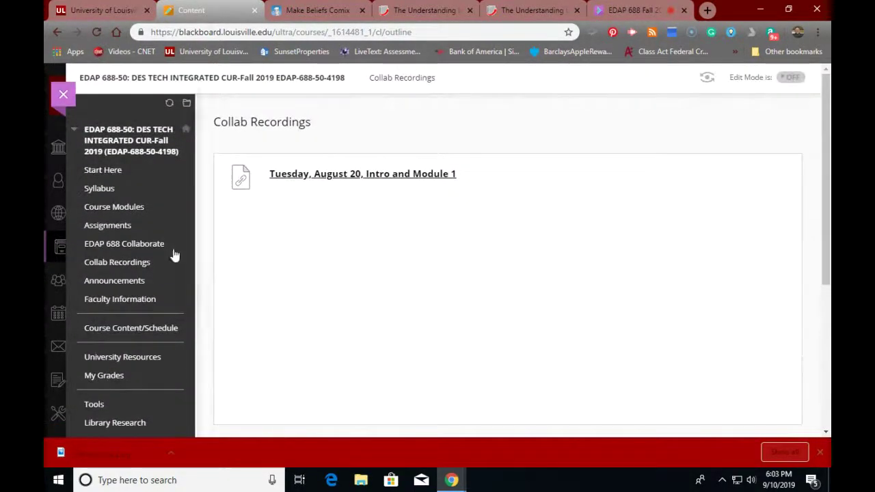
Open Course Modules and find the "Module 3: Understanding Understanding by Design (UBD)" folder
left_click(121, 208)
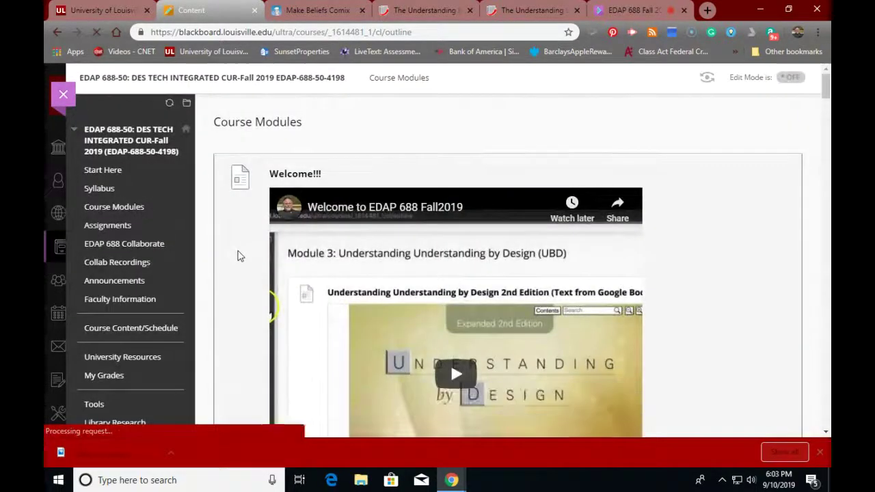
scroll(239, 255, "down", 2)
scroll(239, 255, "down", 15)
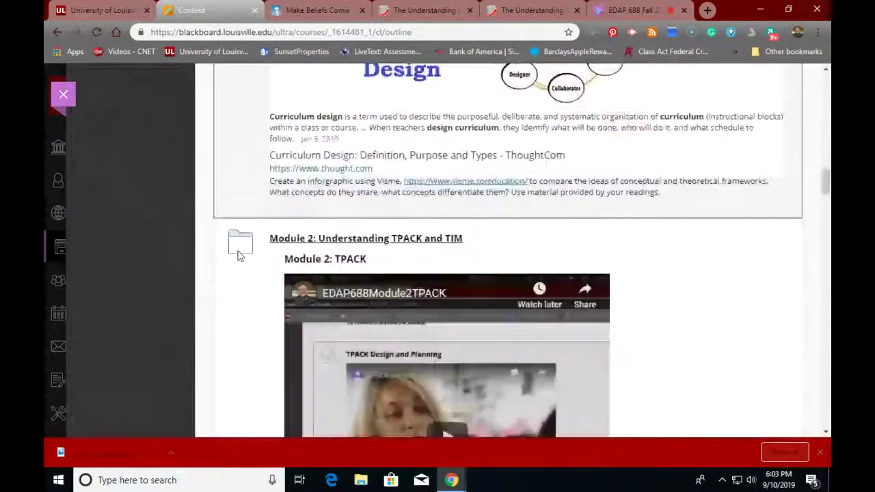
scroll(240, 255, "down", 12)
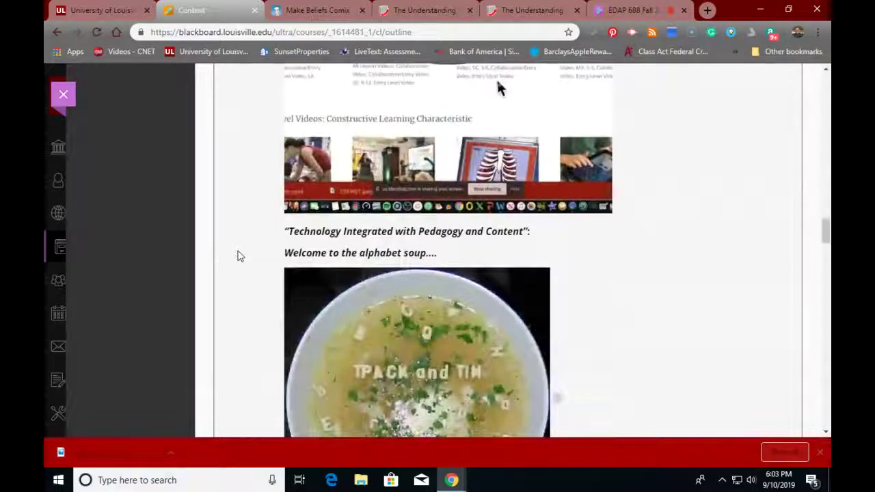
scroll(239, 255, "down", 2)
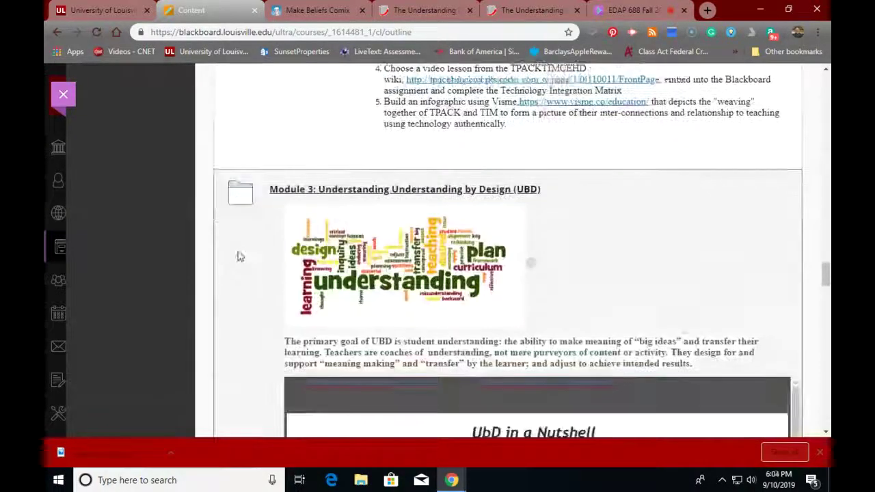